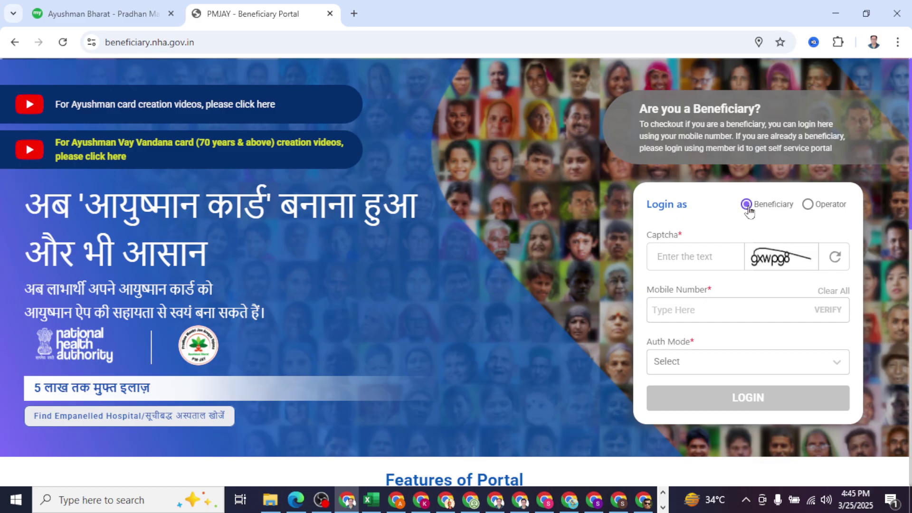
pyautogui.click(809, 210)
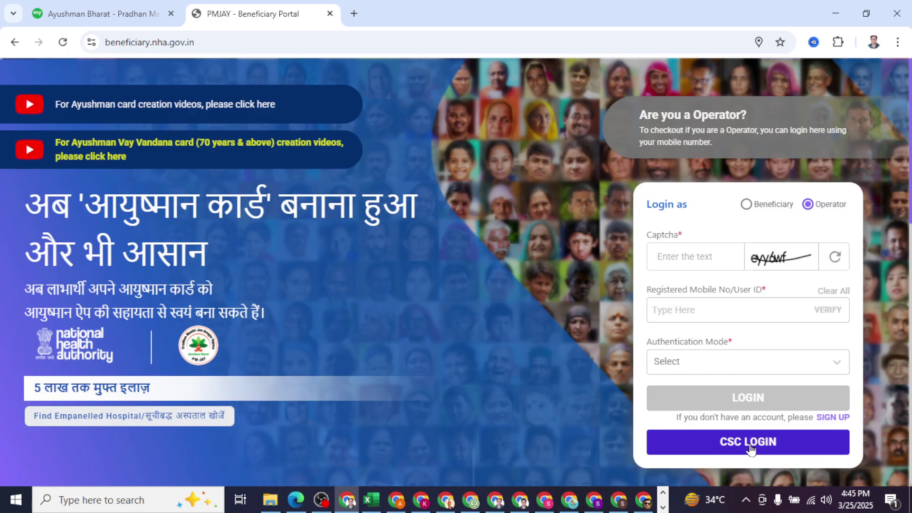
pyautogui.click(746, 205)
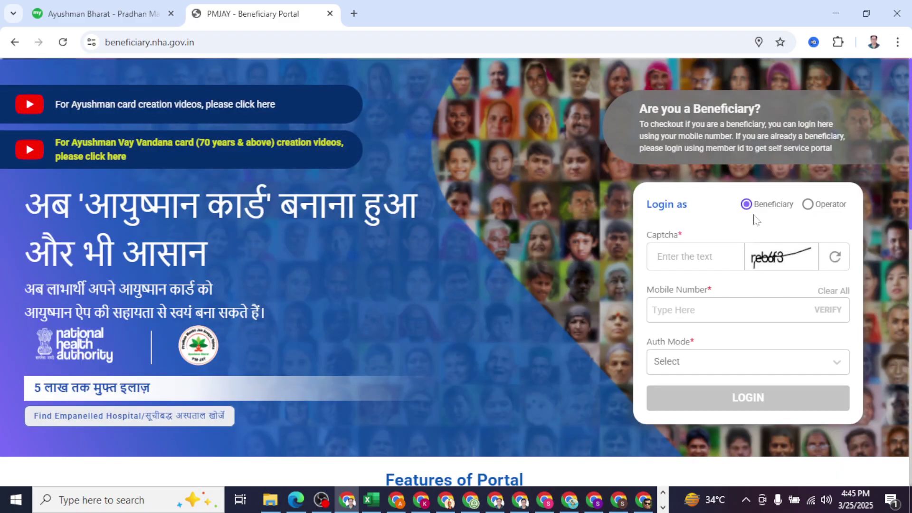
# Step: Return to the Ayushman Bharat PM-JAY page, scroll its Details, and start the eligibility check
pyautogui.click(118, 14)
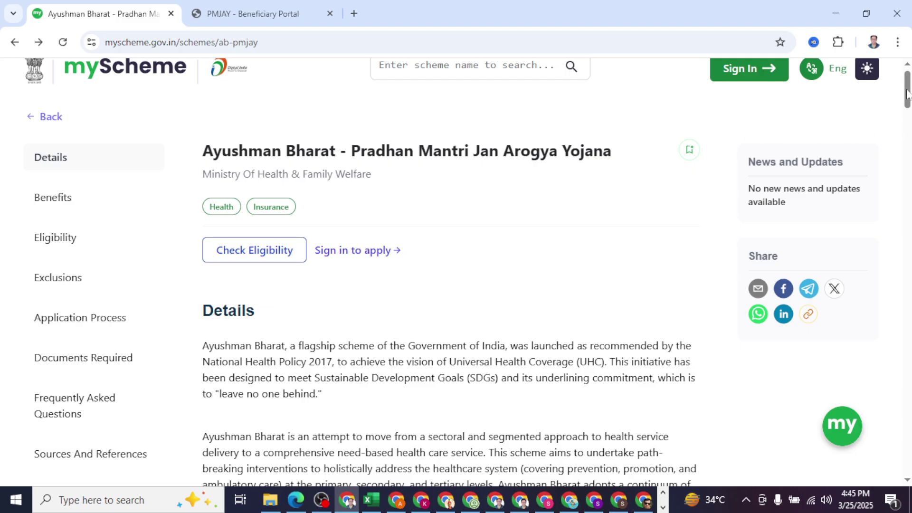
pyautogui.moveTo(907, 93); pyautogui.dragTo(907, 98)
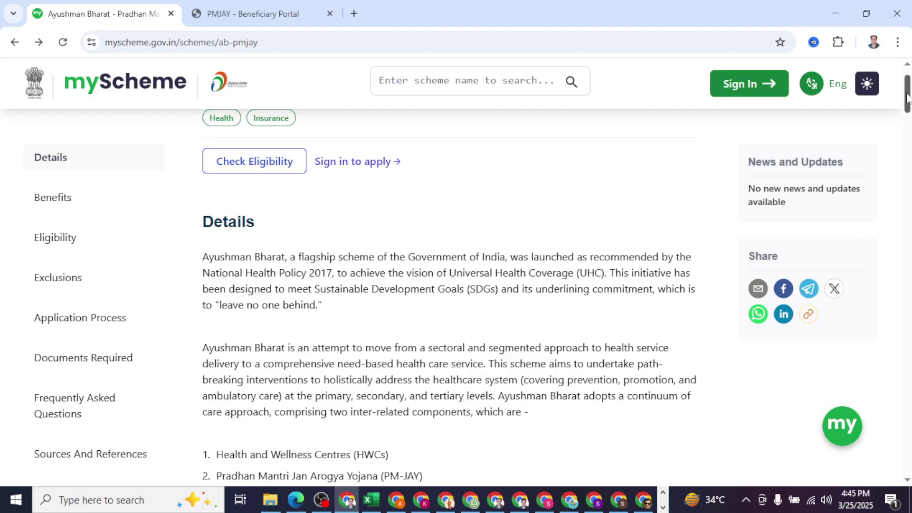
pyautogui.moveTo(907, 98); pyautogui.dragTo(910, 85)
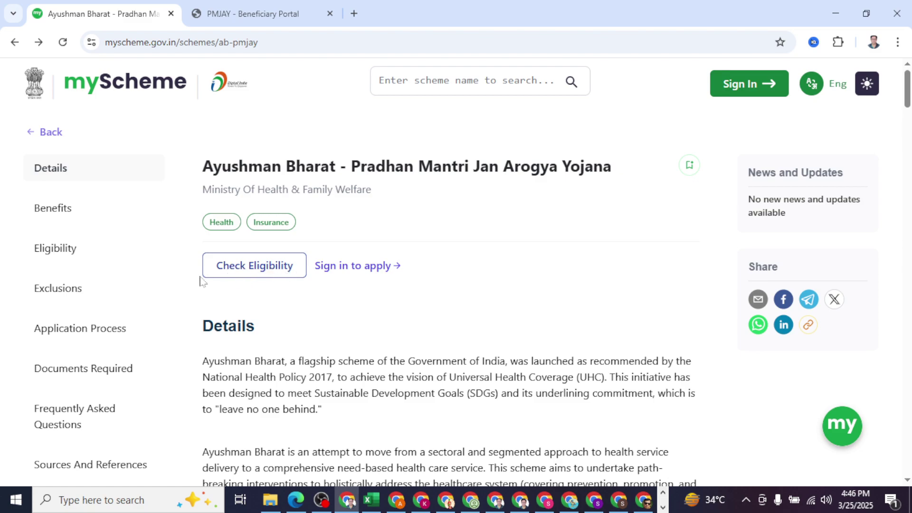
pyautogui.click(257, 267)
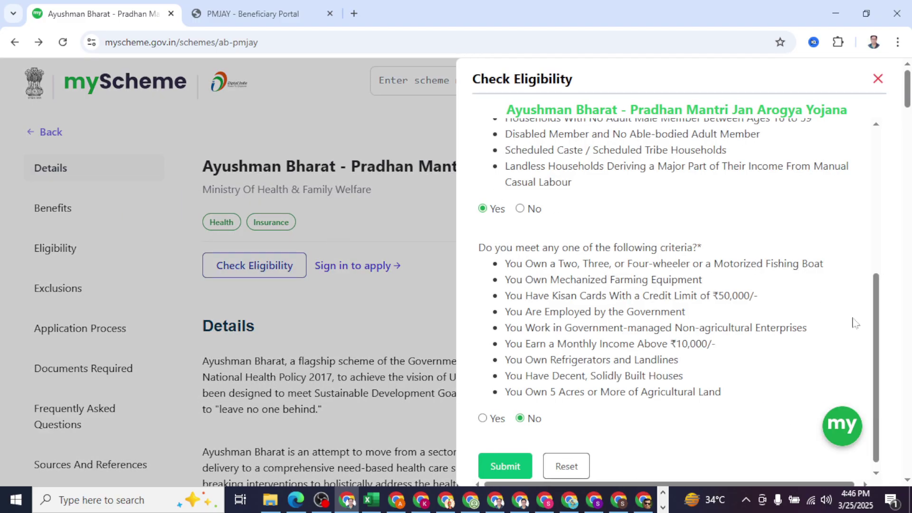
# Step: Submit the eligibility answers (Yes to deprivation, No to exclusion) and dismiss the 'may be eligible' result
pyautogui.moveTo(883, 339); pyautogui.dragTo(884, 166)
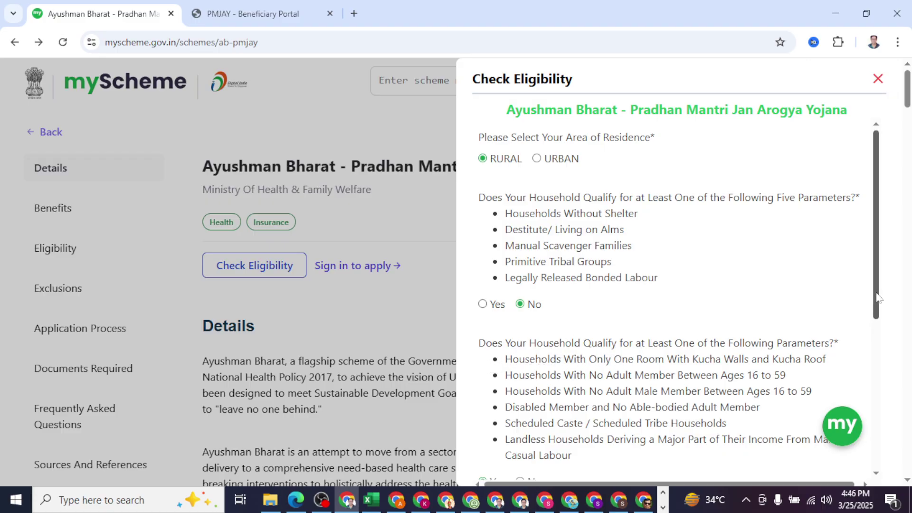
pyautogui.moveTo(877, 298); pyautogui.dragTo(882, 338)
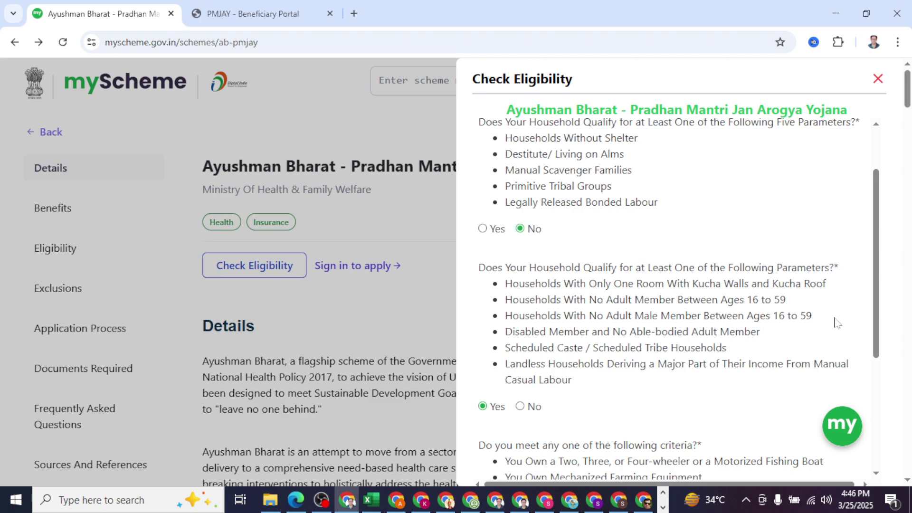
pyautogui.moveTo(878, 318); pyautogui.dragTo(906, 428)
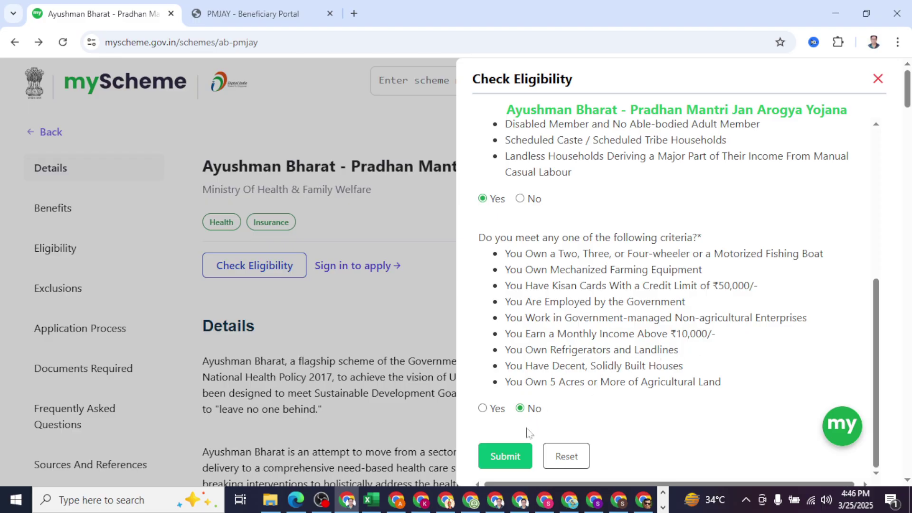
pyautogui.click(505, 456)
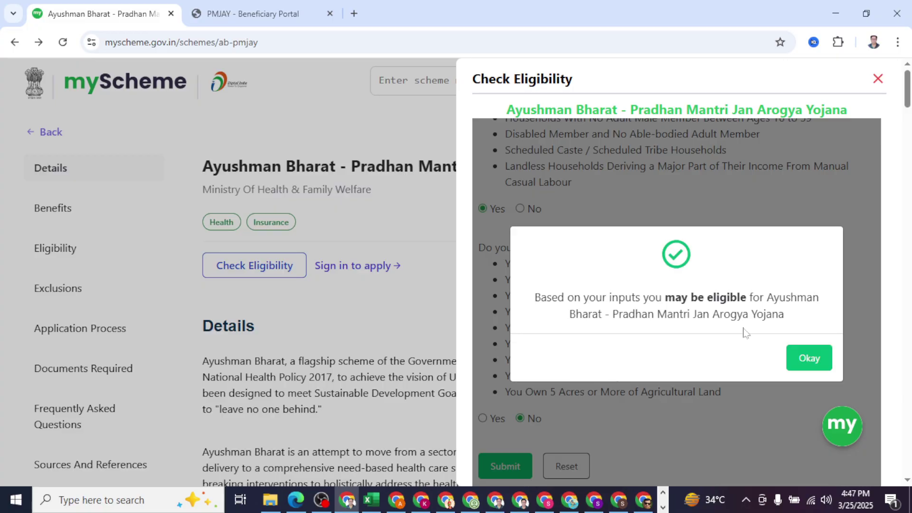
pyautogui.click(811, 362)
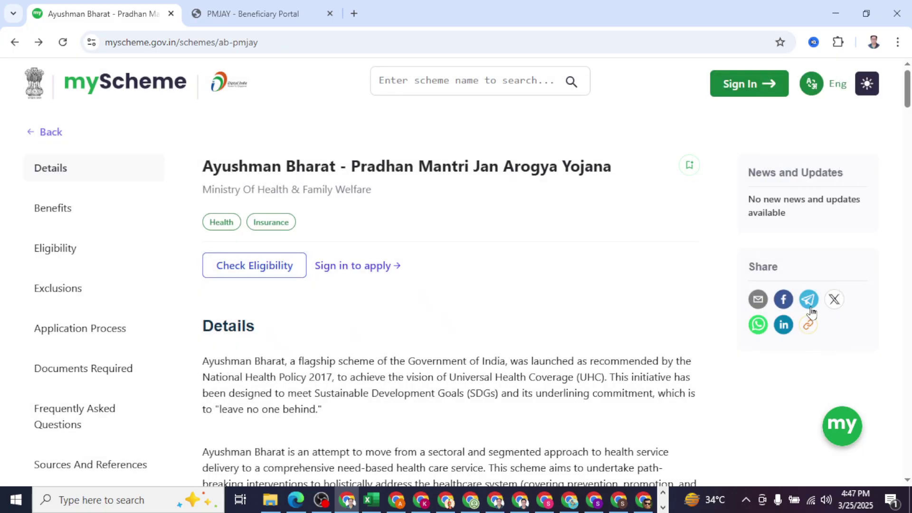
# Step: Zoom the PM-JAY page to 125% and scroll to Benefits showing ₹5,00,000 cover per family yearly
pyautogui.moveTo(908, 88); pyautogui.dragTo(909, 102)
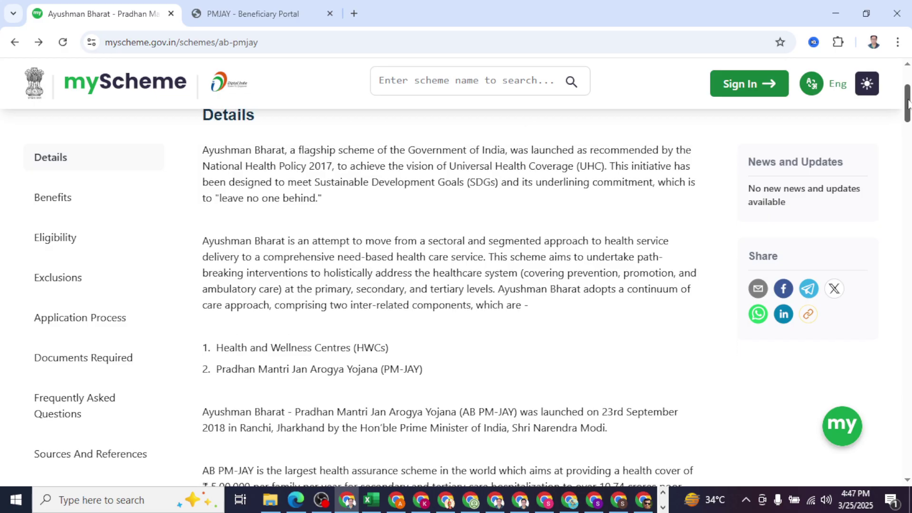
pyautogui.moveTo(908, 104); pyautogui.dragTo(908, 117)
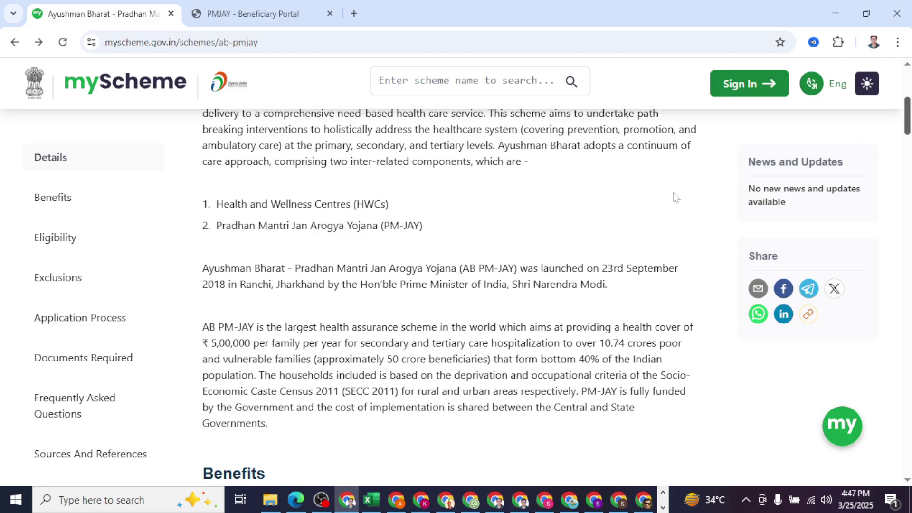
pyautogui.hotkey('ctrl', '+')
pyautogui.hotkey('ctrl', '+')
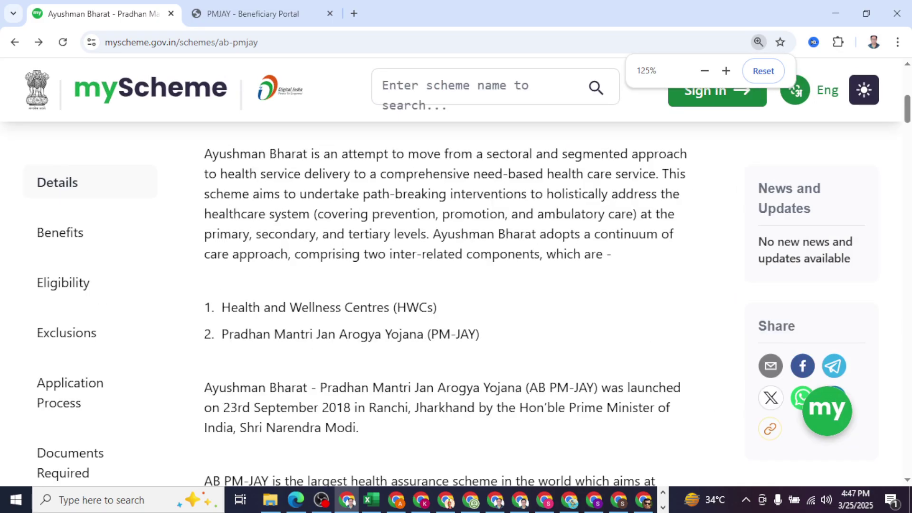
pyautogui.moveTo(907, 109); pyautogui.dragTo(907, 121)
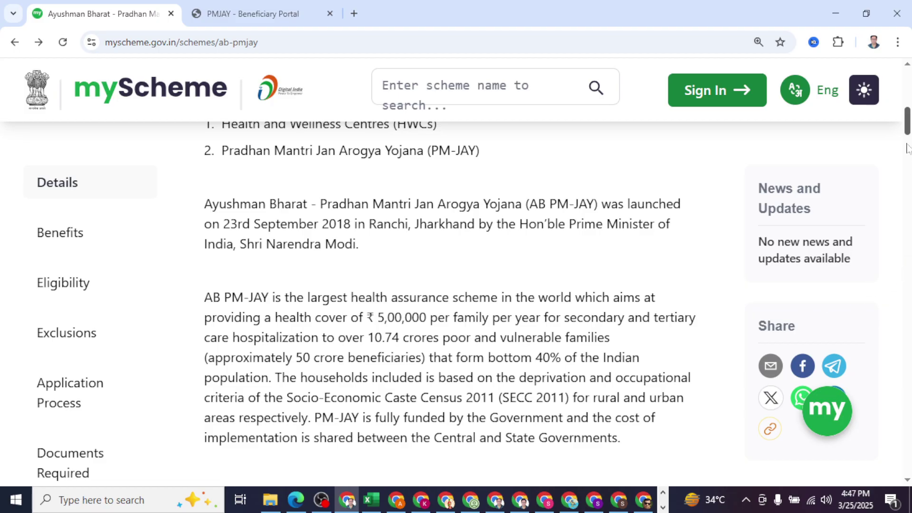
pyautogui.moveTo(910, 138); pyautogui.dragTo(909, 151)
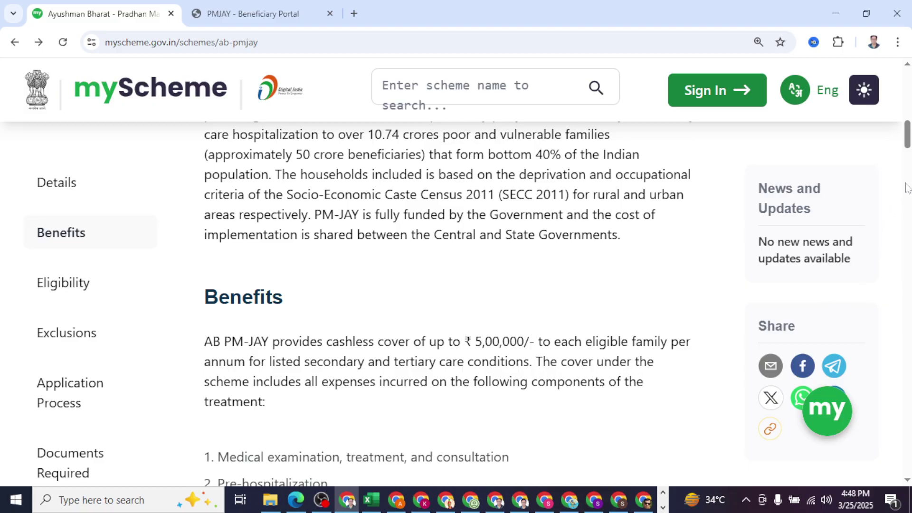
# Step: Scroll through the ten covered services, briefly highlighting the 15-day post-hospitalization item, to Eligibility
pyautogui.moveTo(909, 139); pyautogui.dragTo(909, 151)
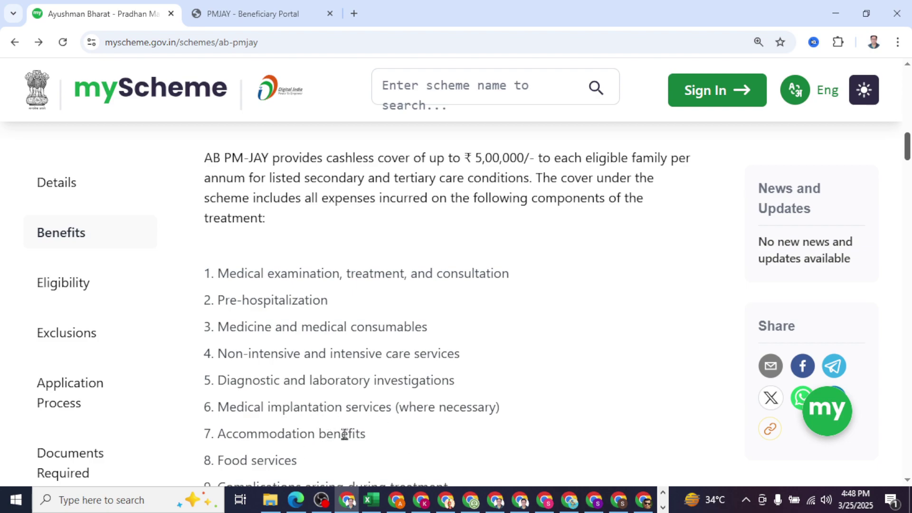
pyautogui.moveTo(909, 145); pyautogui.dragTo(908, 161)
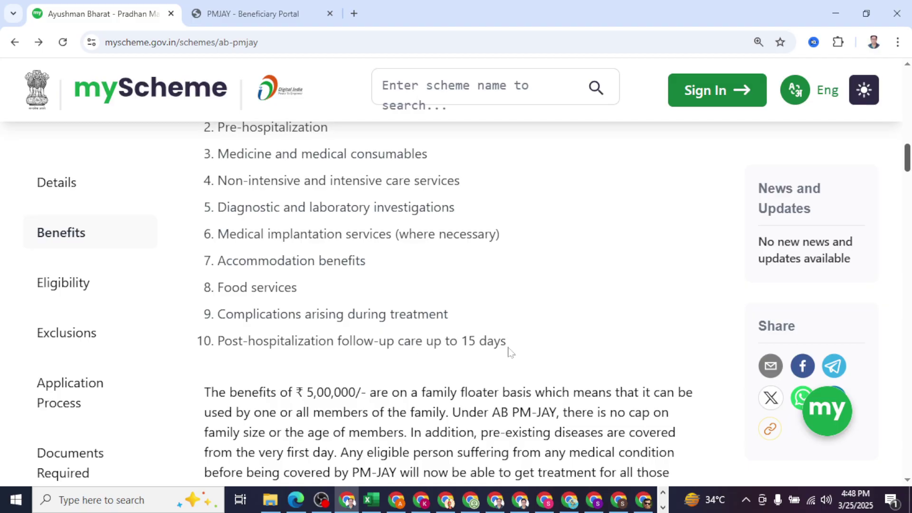
pyautogui.moveTo(509, 351); pyautogui.dragTo(219, 357)
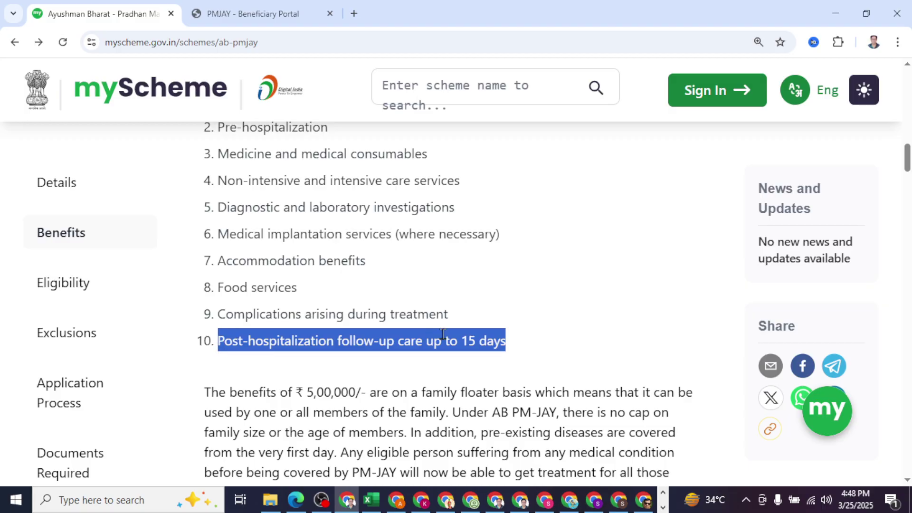
pyautogui.click(556, 335)
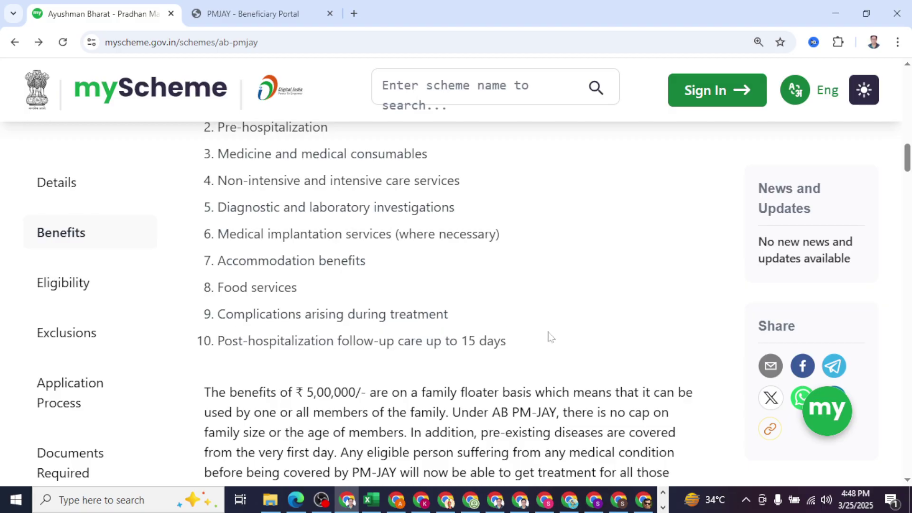
pyautogui.moveTo(909, 164); pyautogui.dragTo(908, 178)
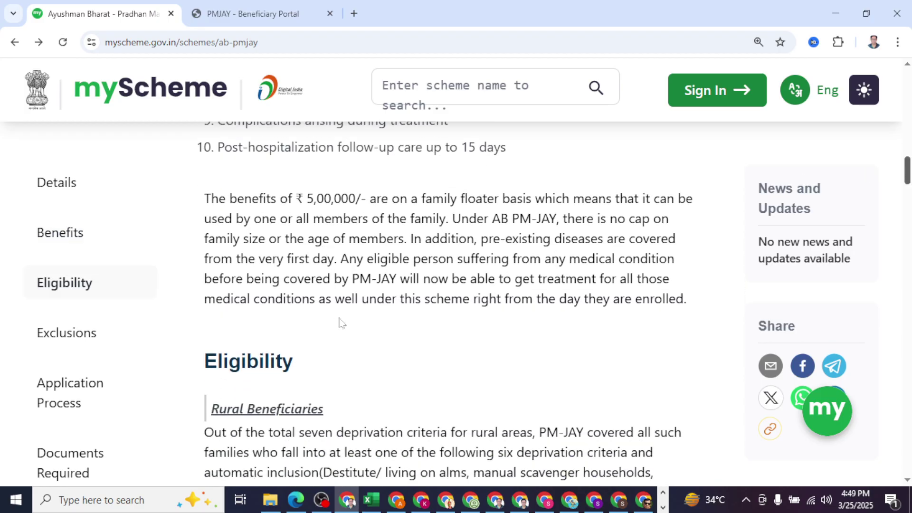
# Step: Scroll through the urban beneficiary occupation categories until the Exclusions heading appears
pyautogui.moveTo(909, 169); pyautogui.dragTo(909, 181)
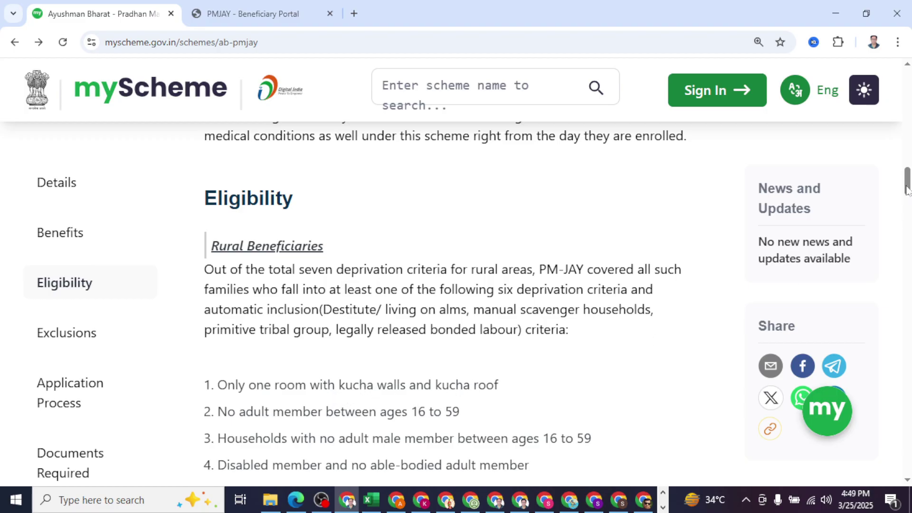
pyautogui.scroll(-2, 436, 271)
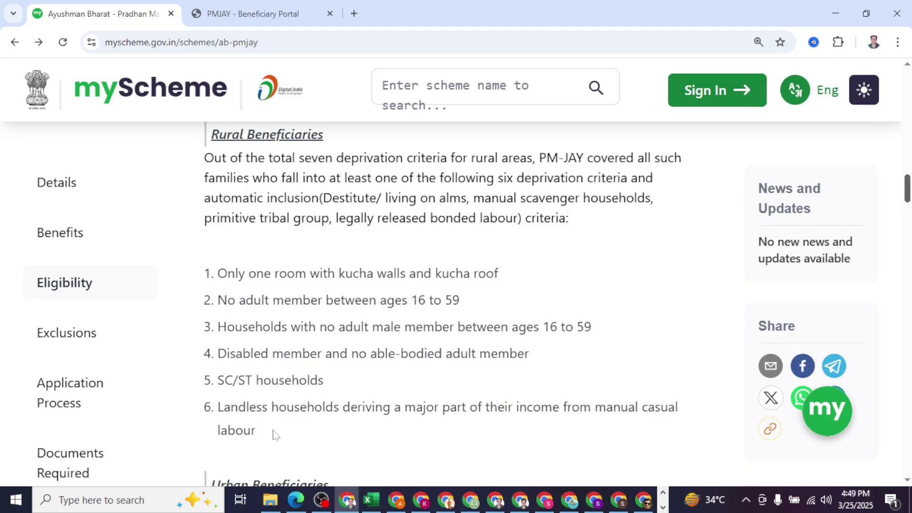
pyautogui.moveTo(908, 198); pyautogui.dragTo(908, 208)
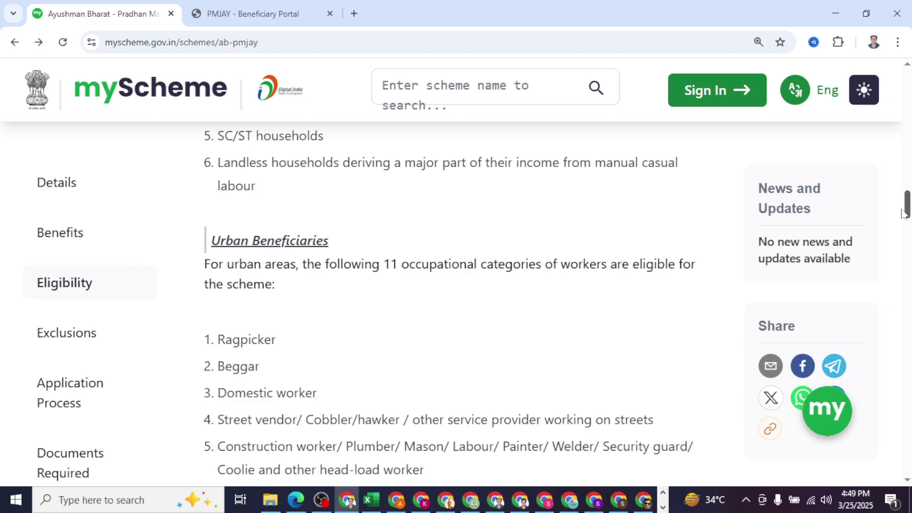
pyautogui.moveTo(908, 209); pyautogui.dragTo(908, 217)
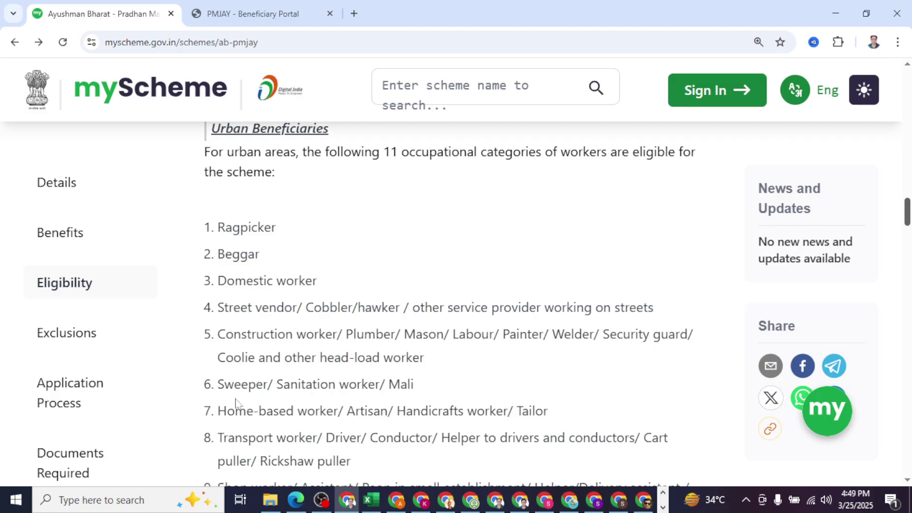
pyautogui.scroll(-1, 909, 227)
pyautogui.moveTo(909, 226); pyautogui.dragTo(909, 236)
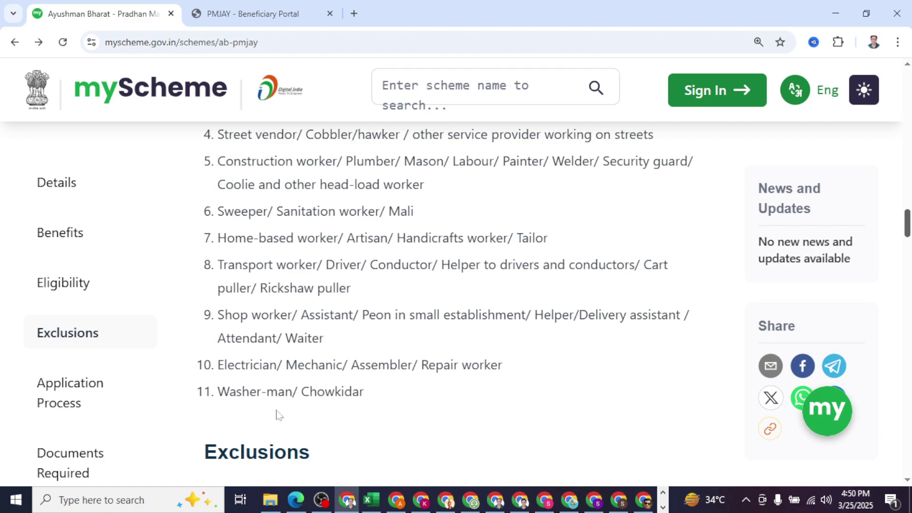
pyautogui.moveTo(907, 233); pyautogui.dragTo(908, 245)
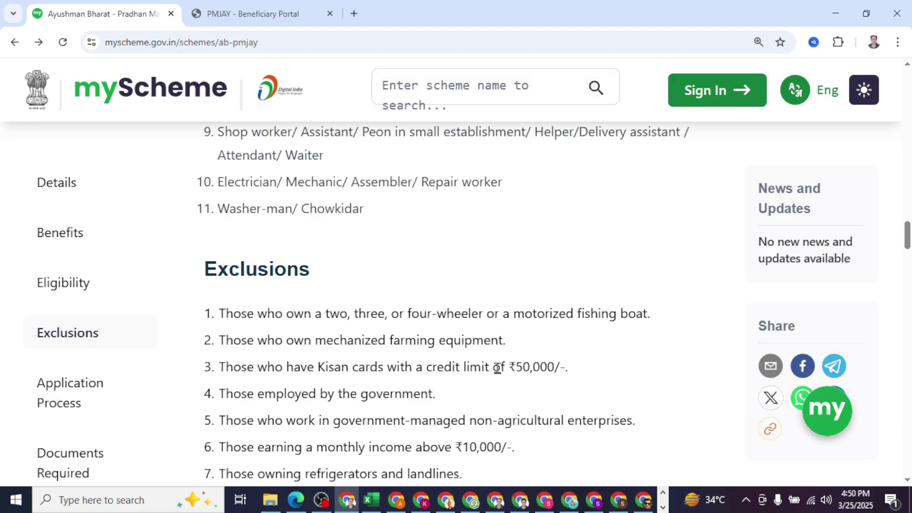
# Step: Scroll past Exclusions and the offline Application Process down to the Documents Required list
pyautogui.moveTo(907, 235); pyautogui.dragTo(909, 244)
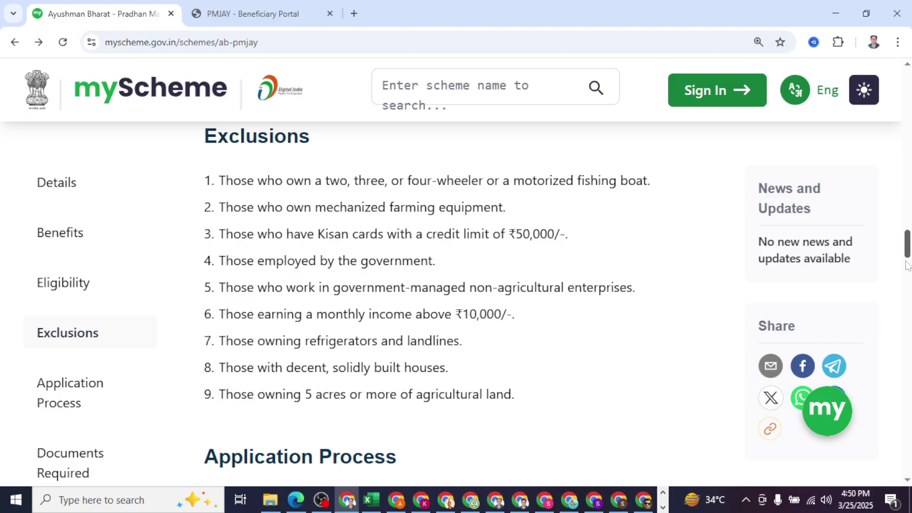
pyautogui.moveTo(908, 252); pyautogui.dragTo(908, 271)
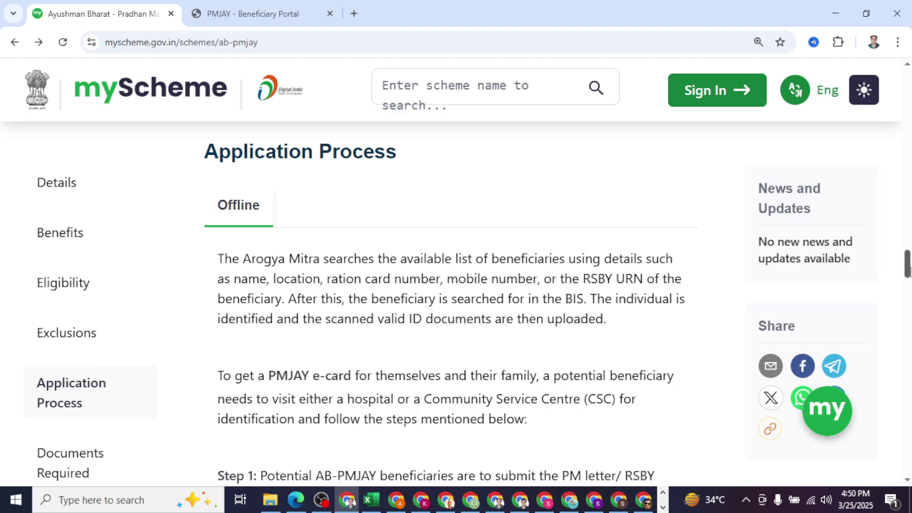
pyautogui.moveTo(908, 271); pyautogui.dragTo(909, 335)
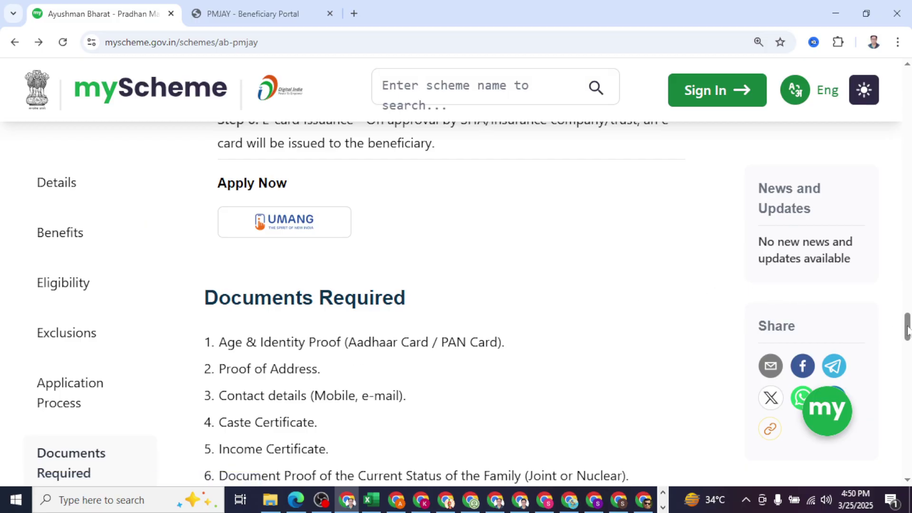
# Step: Scroll through Documents Required to the FAQs, then jump back to the PM-JAY page heading
pyautogui.moveTo(907, 329); pyautogui.dragTo(908, 334)
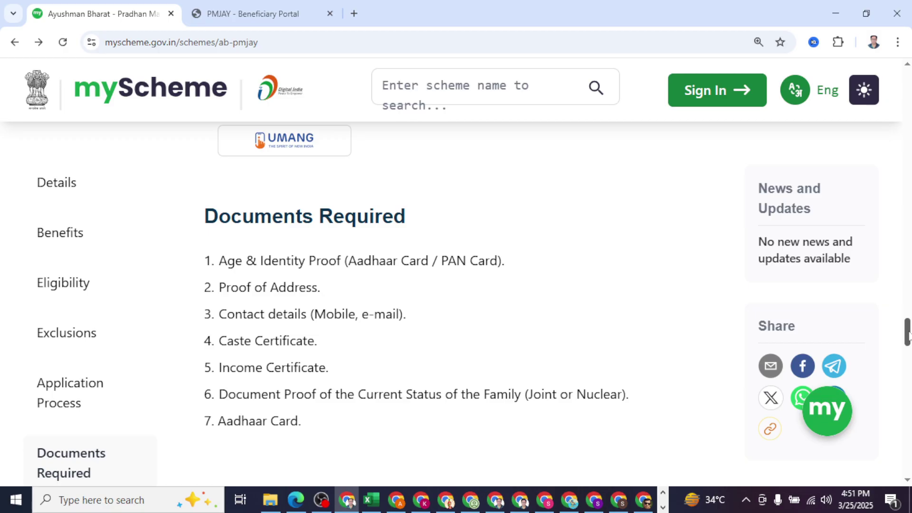
pyautogui.moveTo(908, 333); pyautogui.dragTo(908, 338)
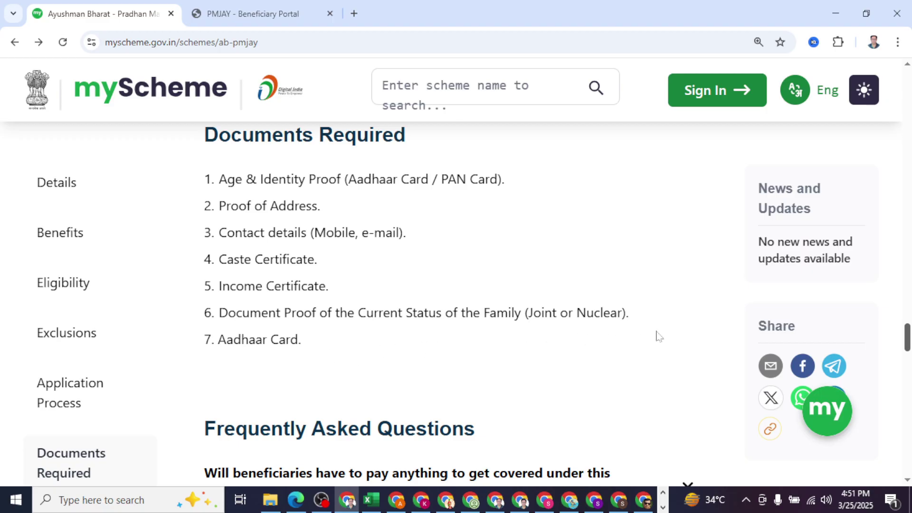
pyautogui.moveTo(908, 334); pyautogui.dragTo(907, 351)
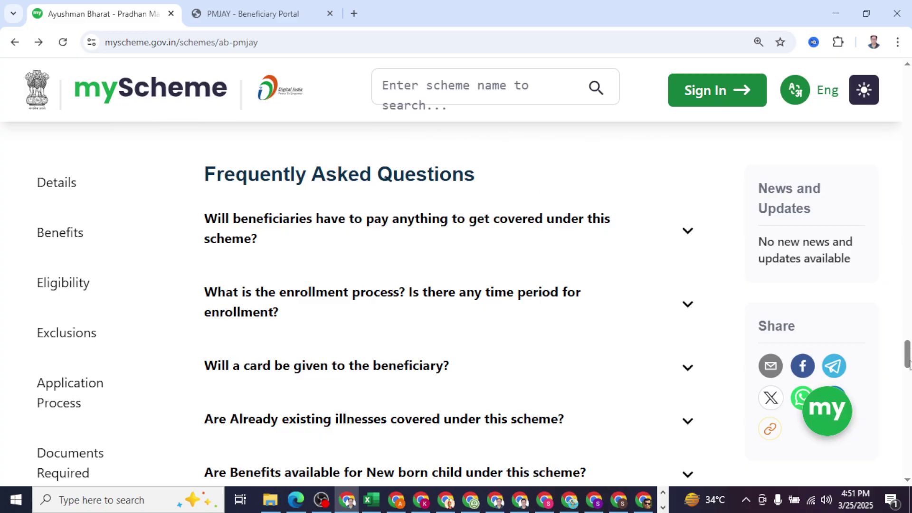
pyautogui.moveTo(909, 363); pyautogui.dragTo(908, 85)
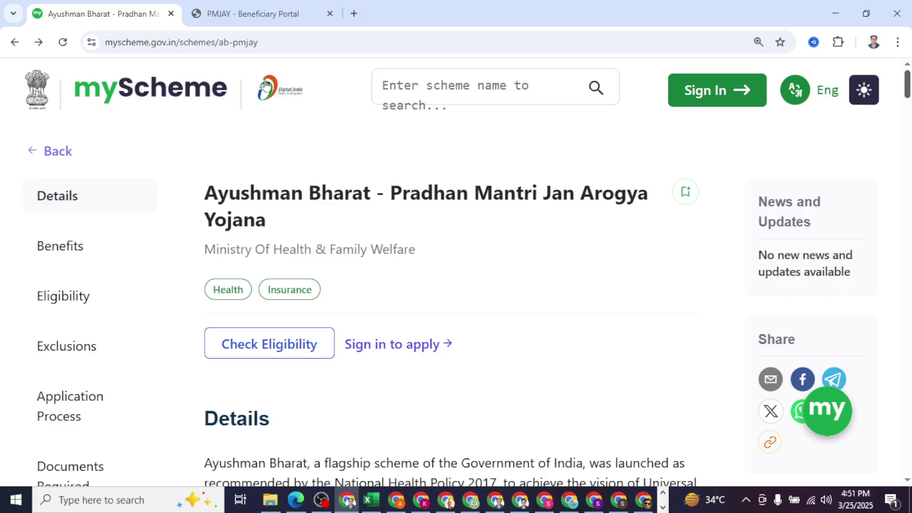
# Step: On the PMJAY Beneficiary Portal, choose Operator login and start CSC LOGIN via Digital Seva Connect
pyautogui.click(270, 16)
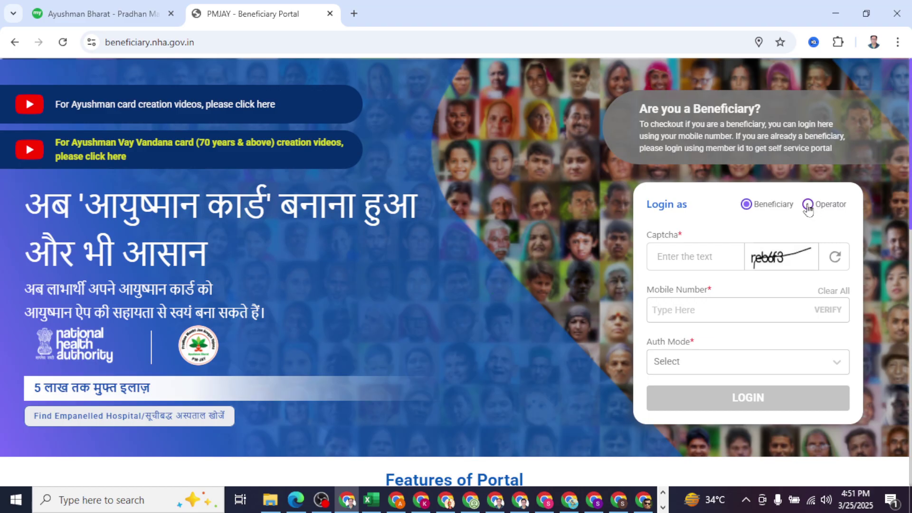
pyautogui.click(808, 208)
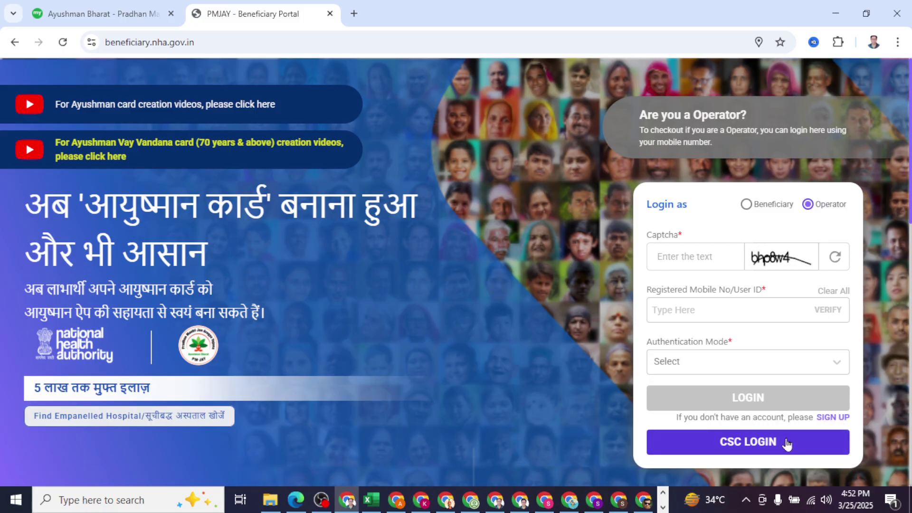
pyautogui.click(751, 444)
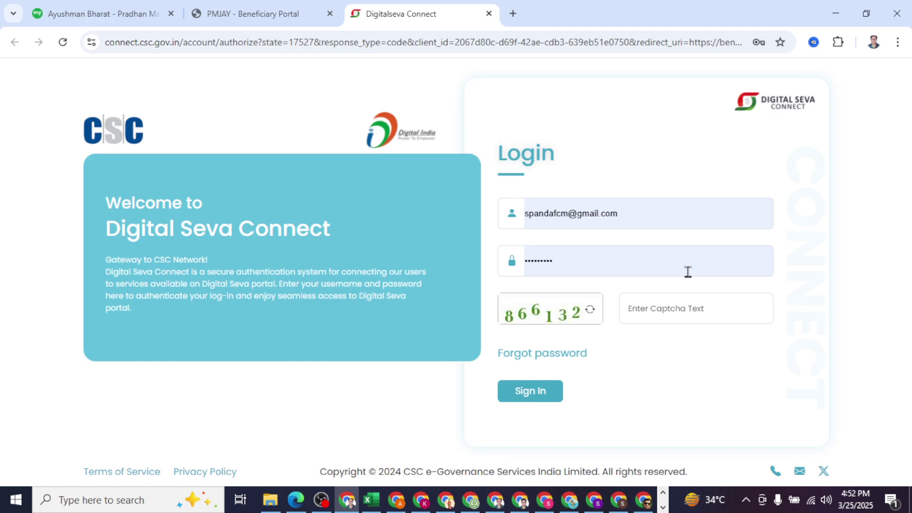
# Step: Enter the displayed captcha on the Digital Seva Connect page and sign in
pyautogui.click(655, 309)
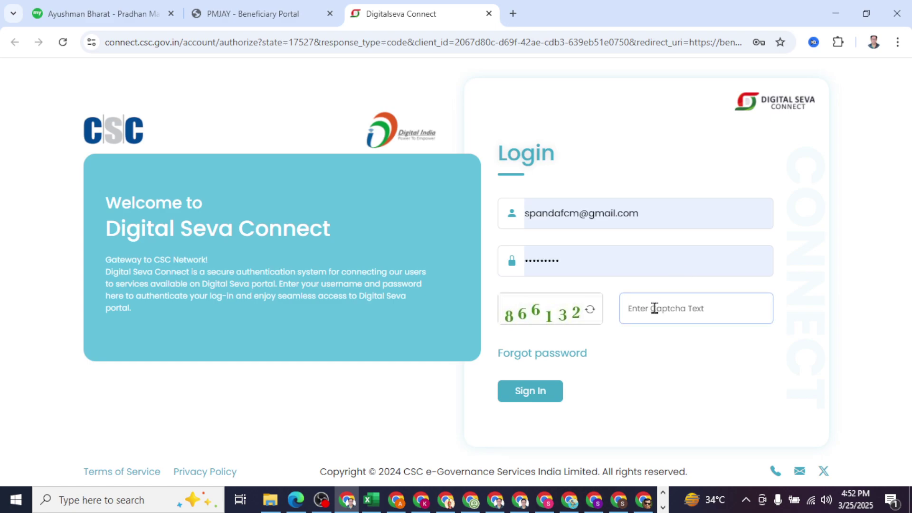
pyautogui.write('866132')
pyautogui.click(536, 398)
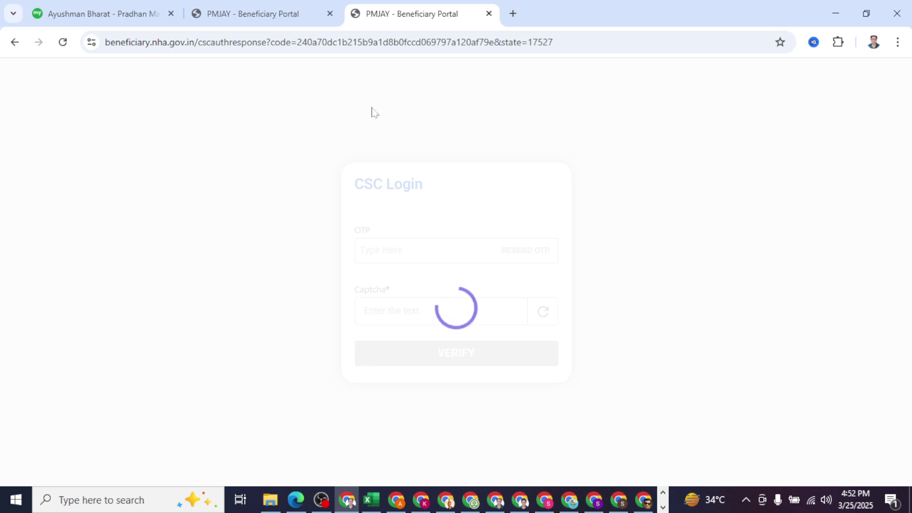
# Step: Check the CSC login result tab, which shows 'Oops! Something went wrong. Please try again after sometime.'
pyautogui.click(270, 10)
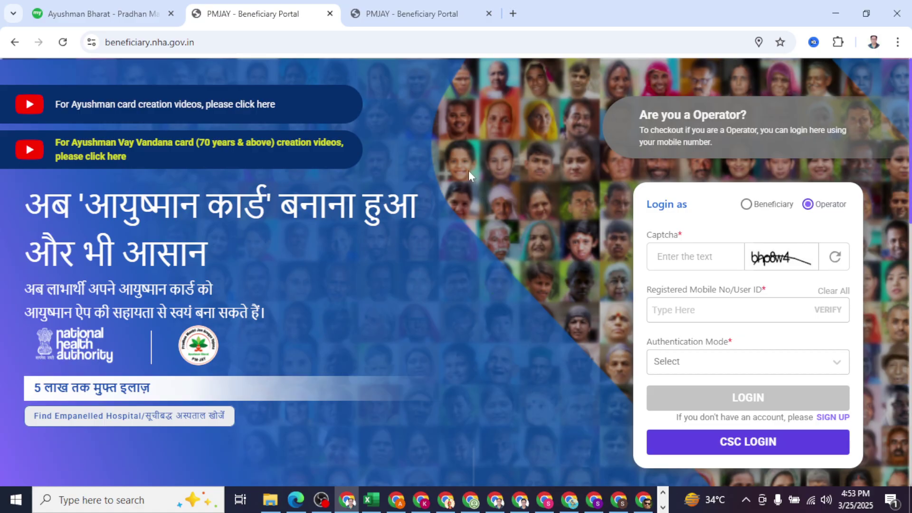
pyautogui.click(399, 18)
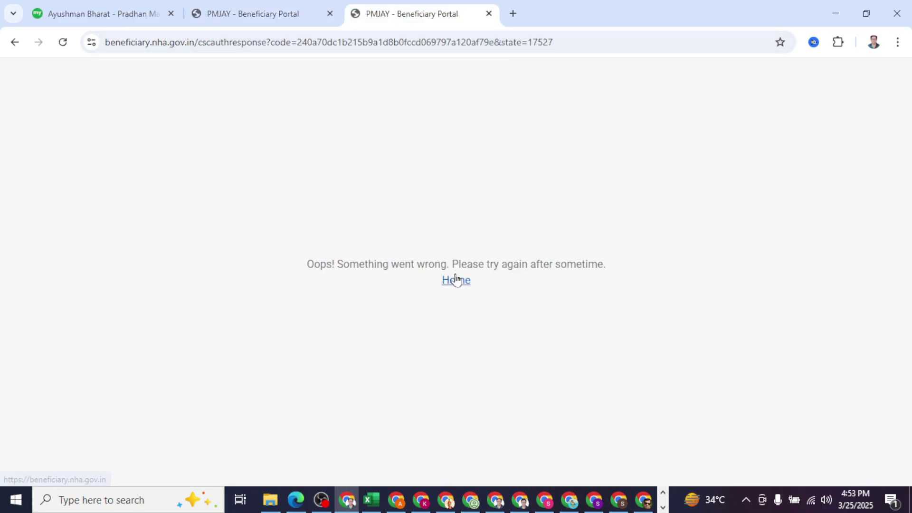
# Step: Back on the myScheme PM-JAY page, choose Apply Now via UMANG and cancel the sign-in prompt
pyautogui.click(251, 15)
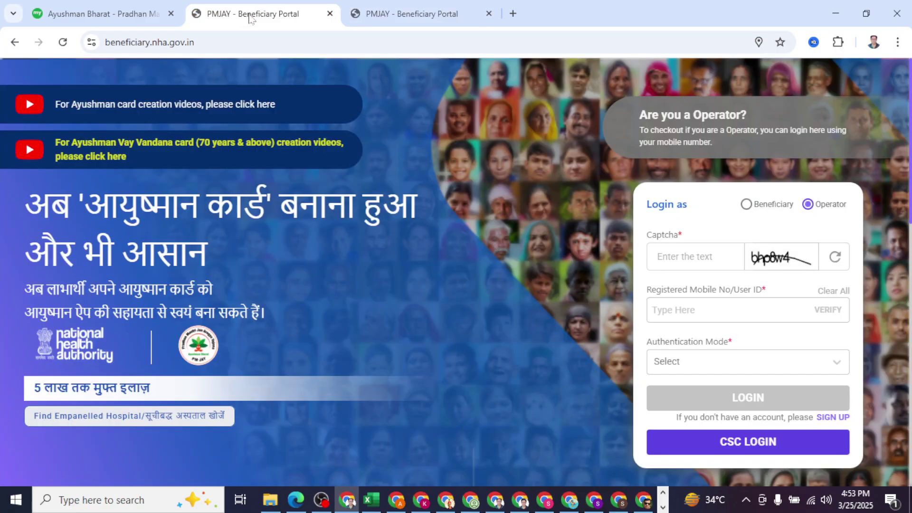
pyautogui.click(128, 16)
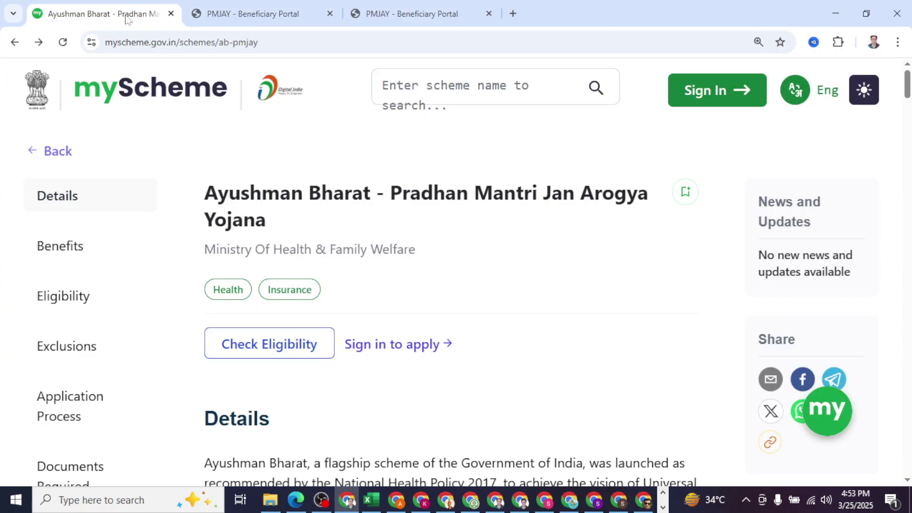
pyautogui.moveTo(907, 90); pyautogui.dragTo(909, 328)
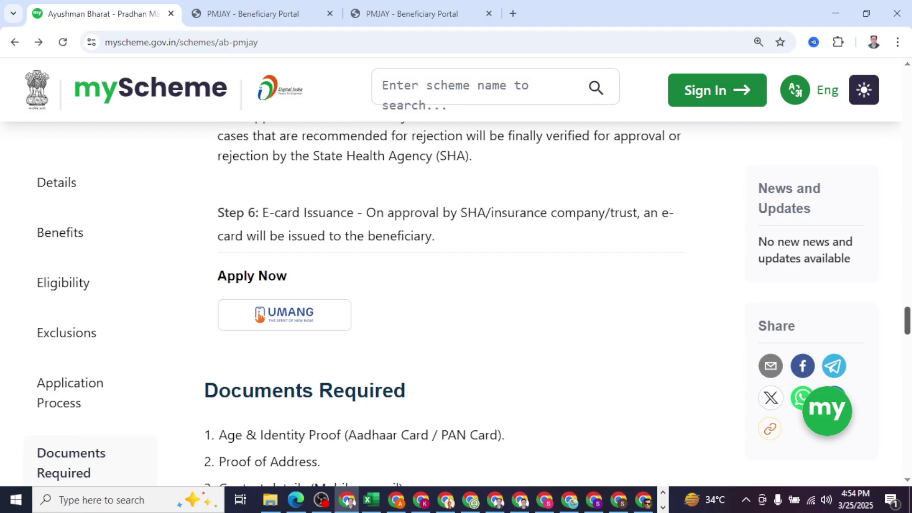
pyautogui.click(297, 312)
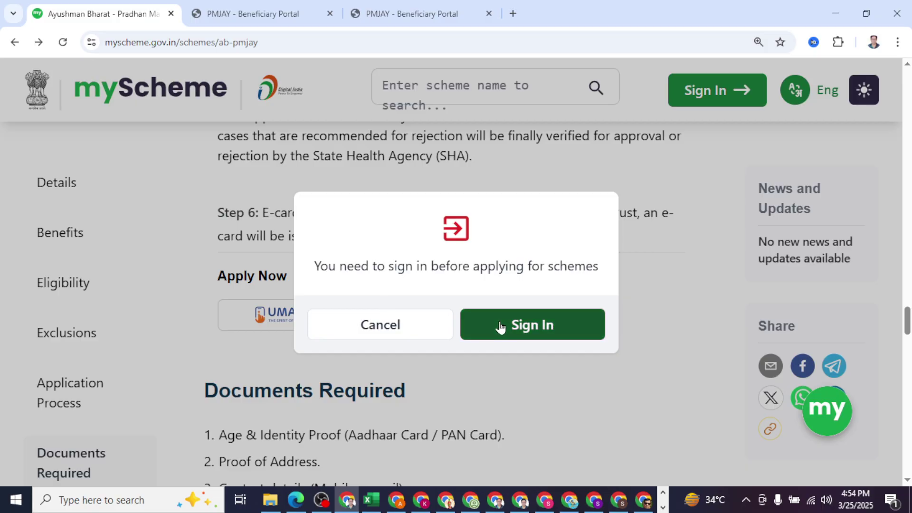
pyautogui.click(391, 326)
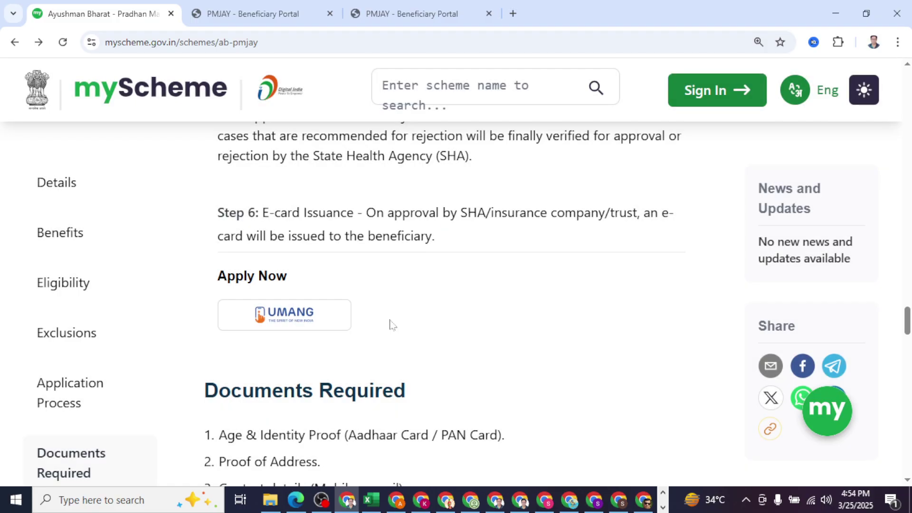